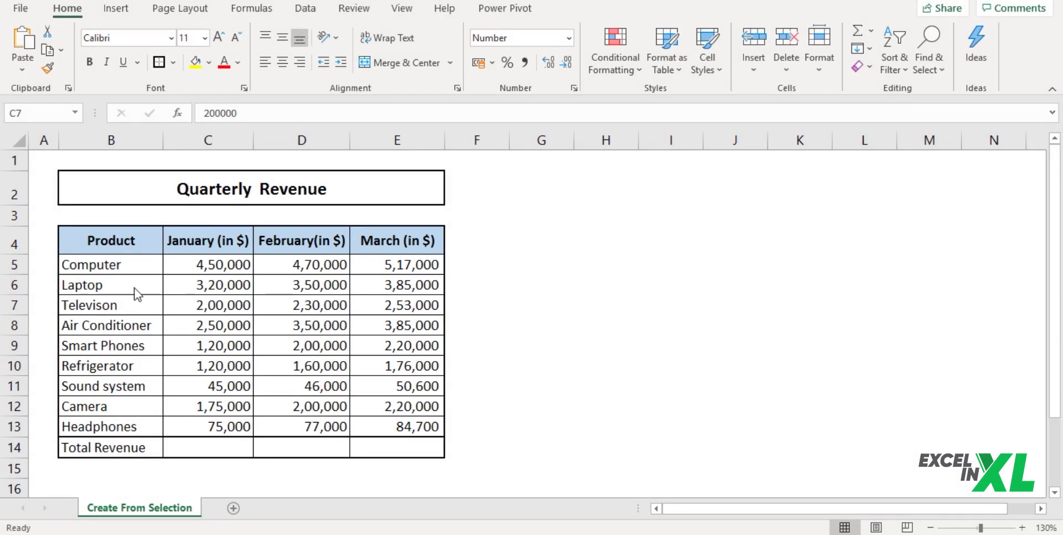
# Step: Create named ranges from the table B4:E13, taking the names from its top row and left column
pyautogui.moveTo(209, 265); pyautogui.dragTo(221, 416)
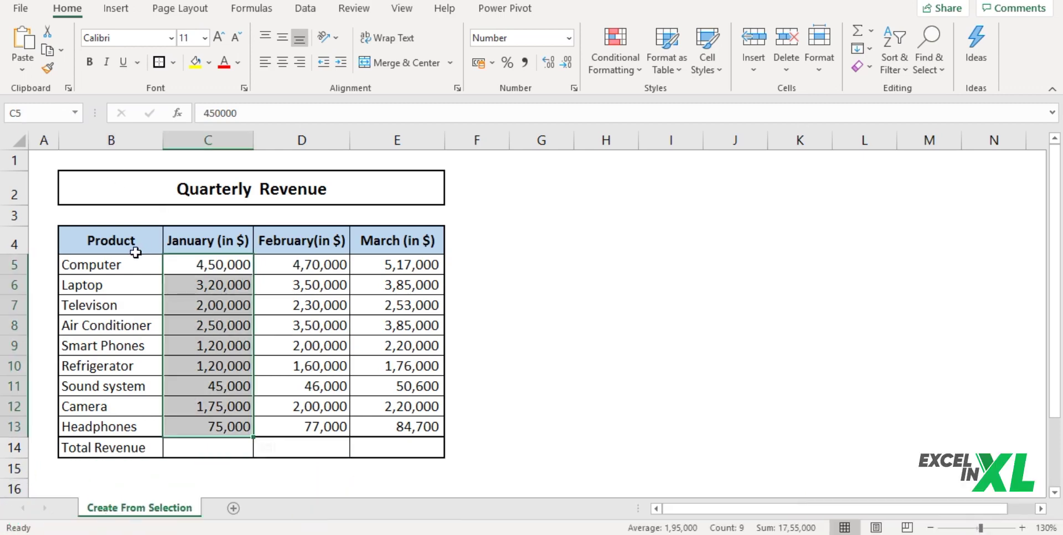
pyautogui.moveTo(114, 245); pyautogui.dragTo(409, 427)
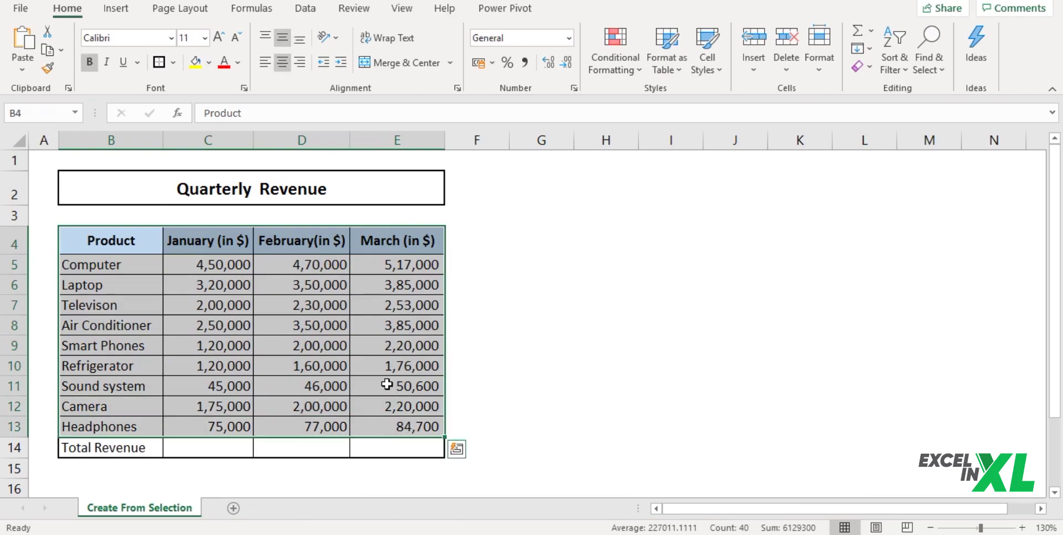
pyautogui.click(266, 10)
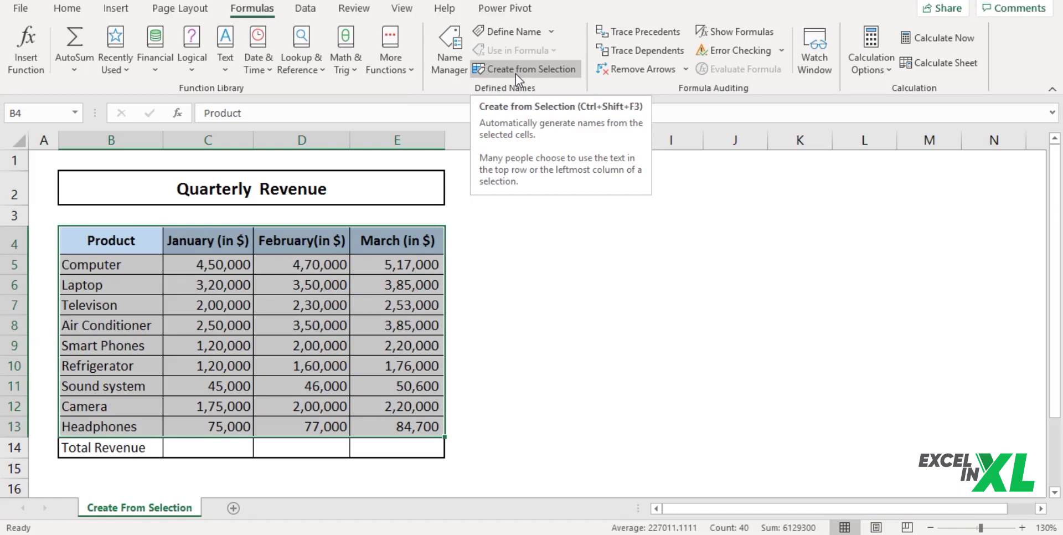
pyautogui.click(516, 71)
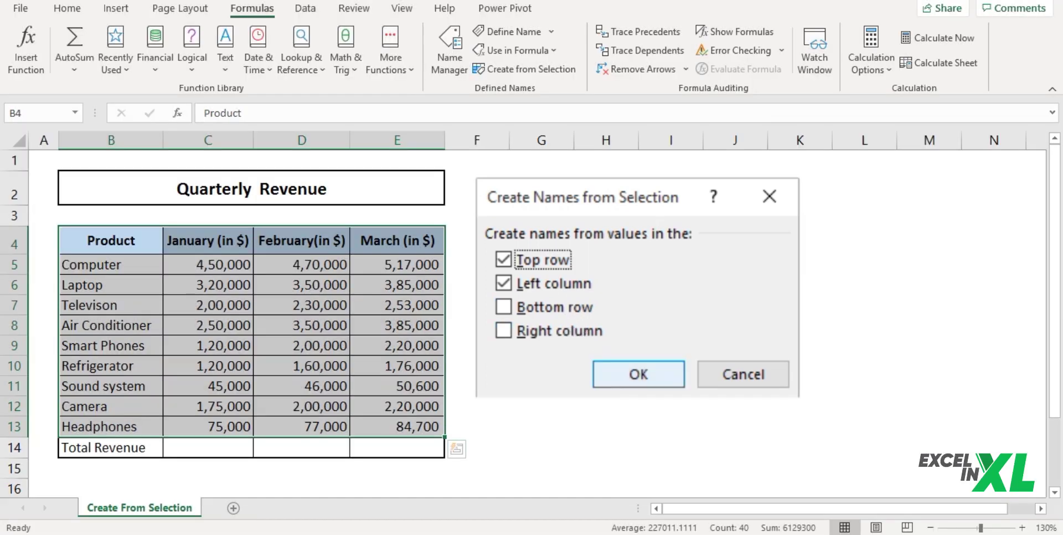
pyautogui.click(638, 374)
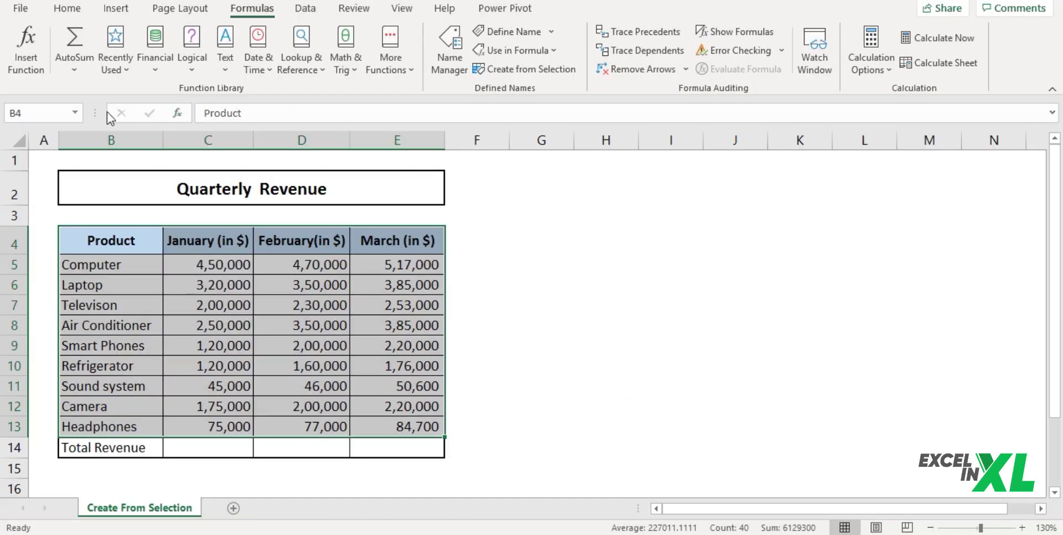
# Step: Go to the named ranges Laptop and January__in to check which cells each one covers
pyautogui.click(75, 114)
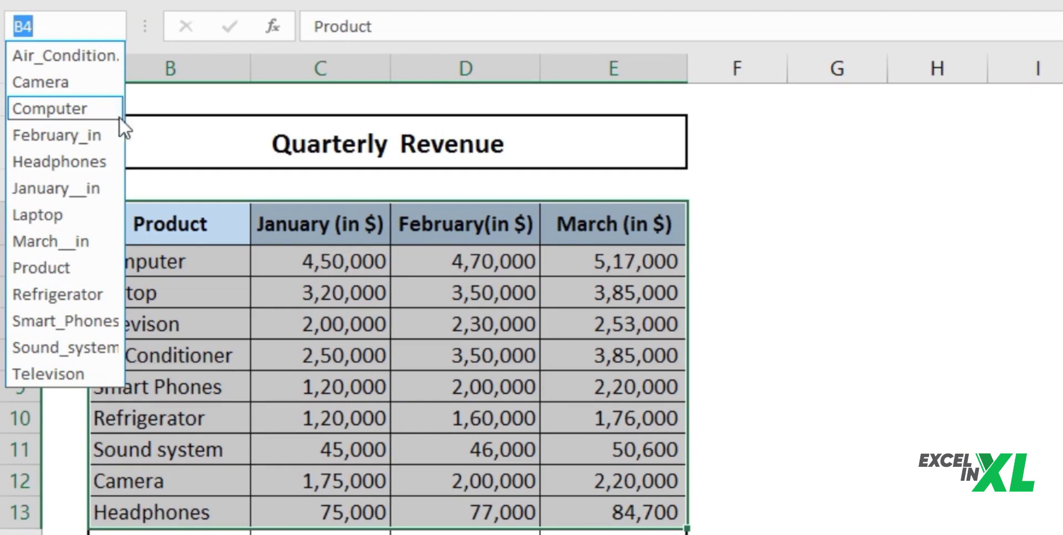
pyautogui.click(94, 213)
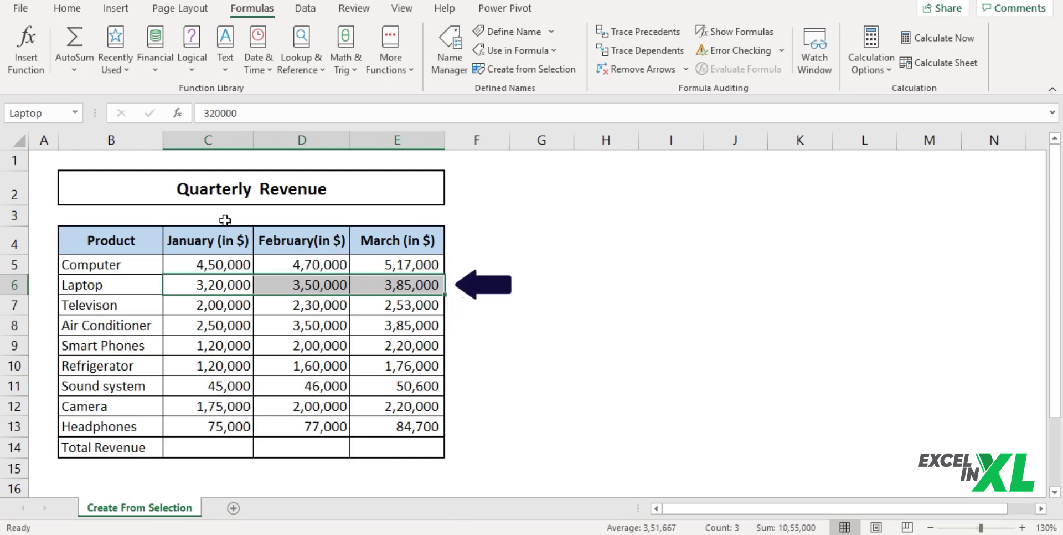
pyautogui.click(74, 113)
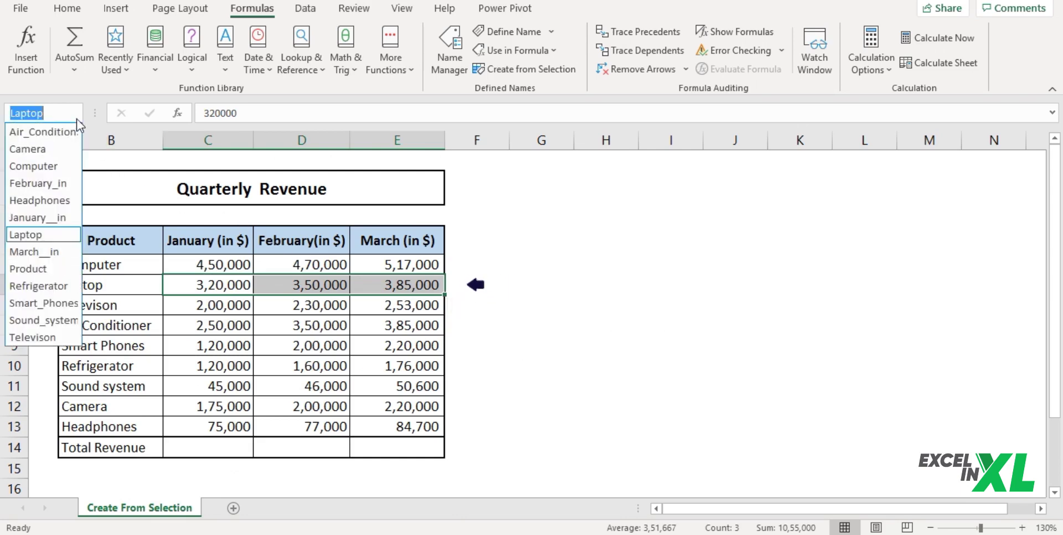
pyautogui.click(64, 217)
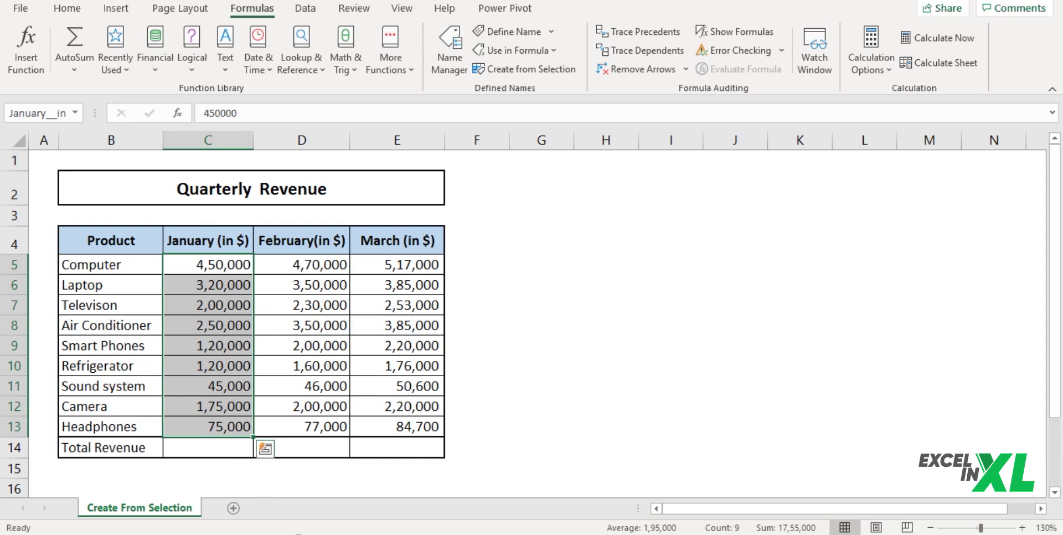
# Step: Total the January revenue in C14 with a SUM formula on the named range January__in
pyautogui.click(204, 448)
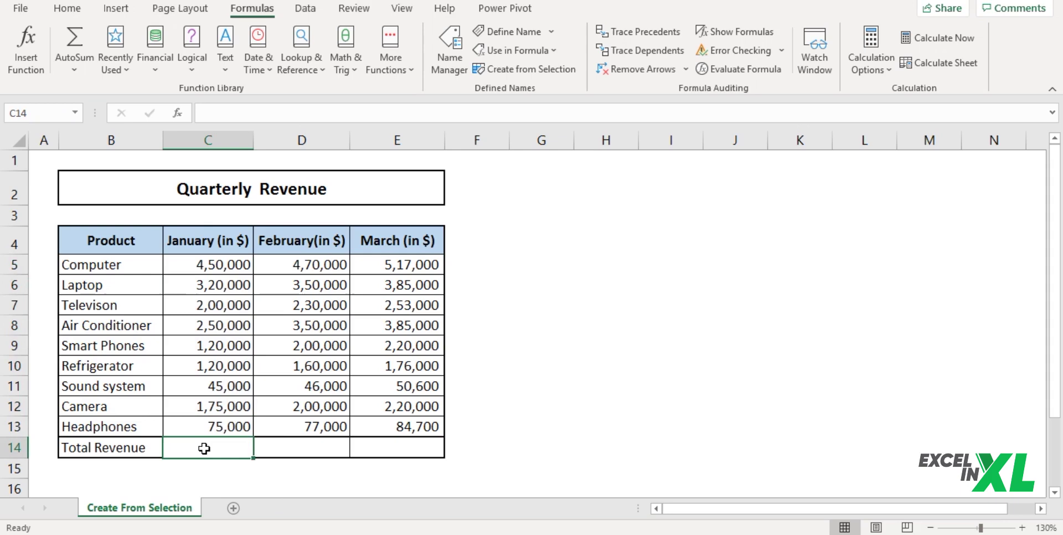
pyautogui.write('=sum')
pyautogui.press('Tab')
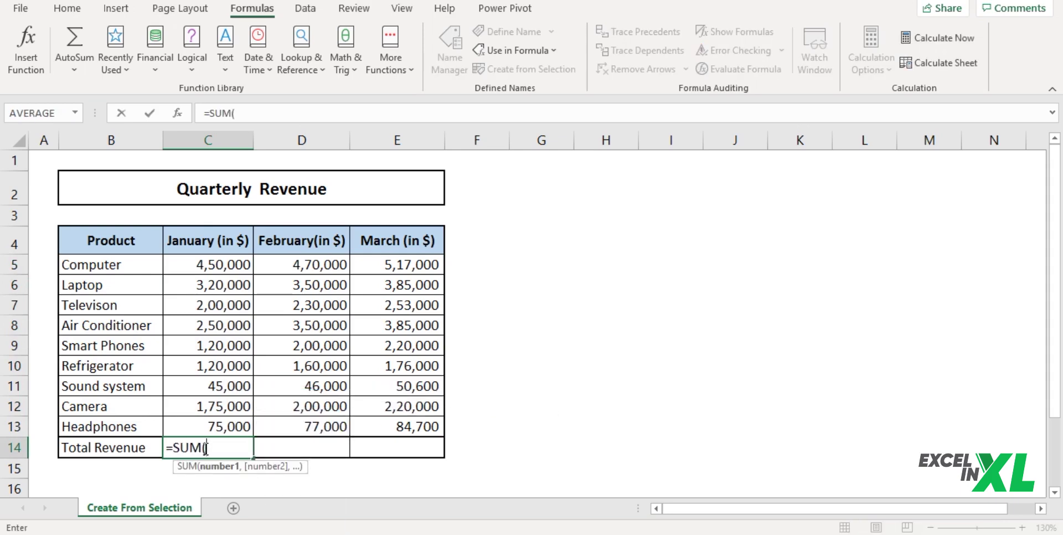
pyautogui.write('jan')
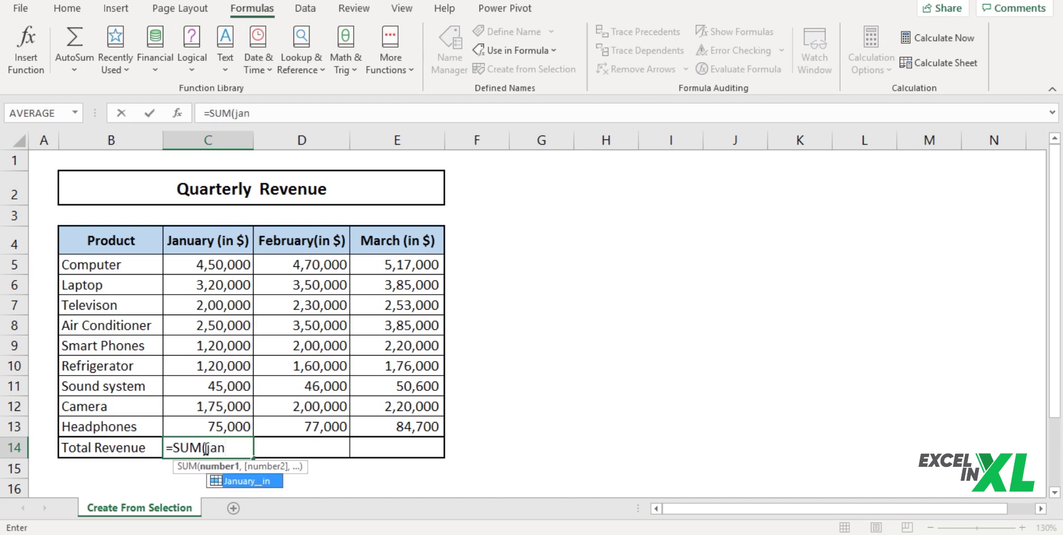
pyautogui.press('Tab')
pyautogui.press('Return')
# Step: Total the February revenue in D14 with a SUM formula on the named range February_in
pyautogui.click(307, 444)
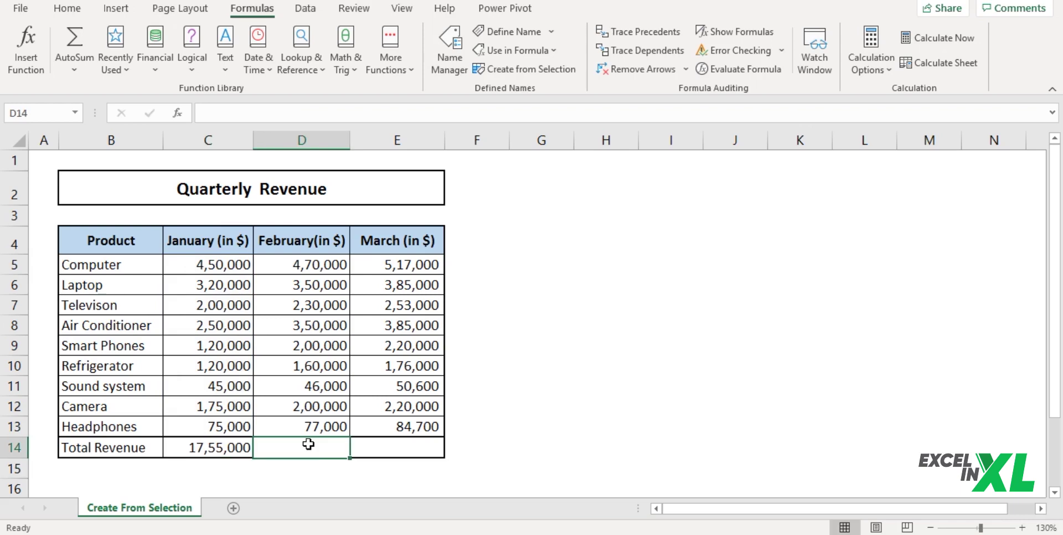
pyautogui.write('=')
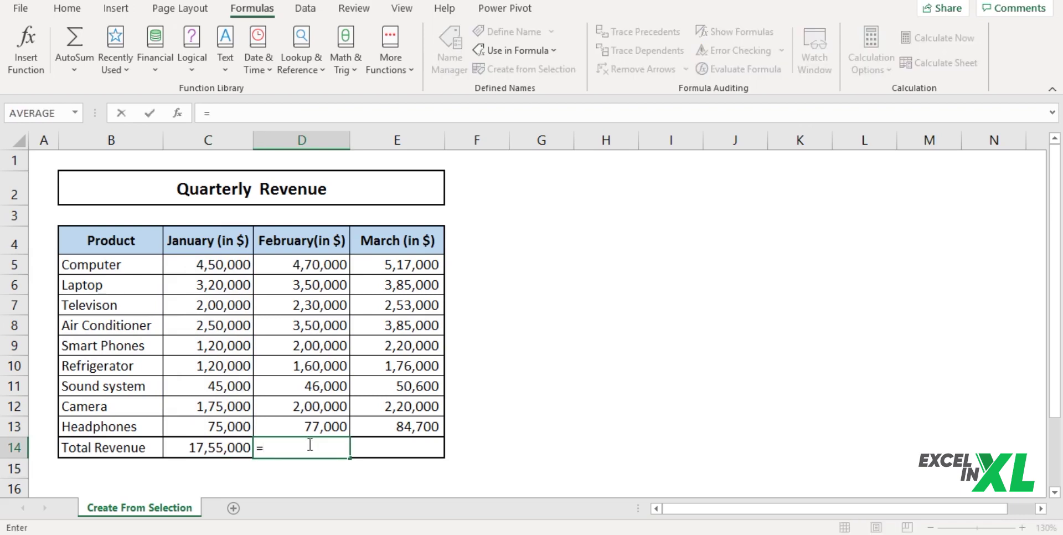
pyautogui.write('sum')
pyautogui.press('Tab')
pyautogui.write('feb')
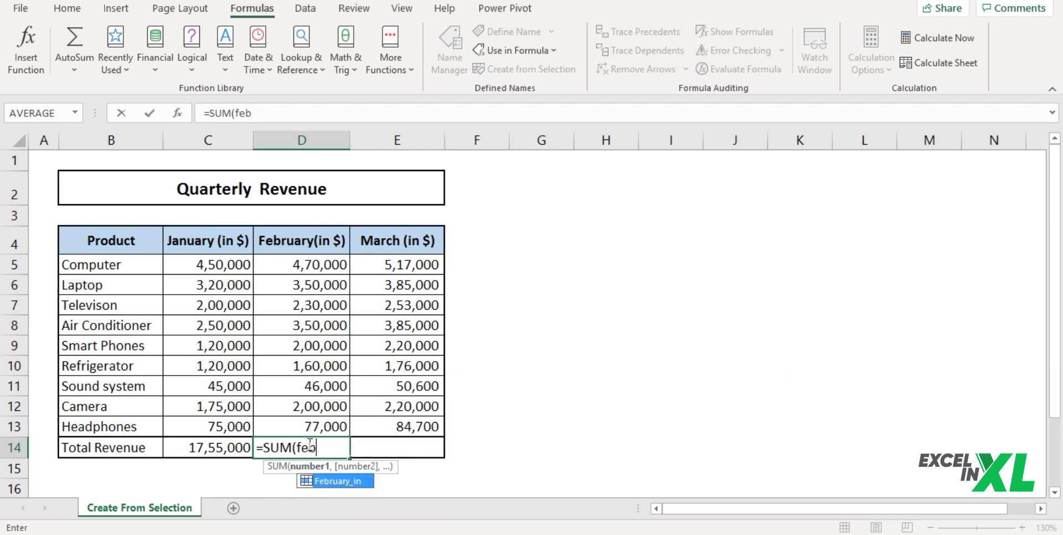
pyautogui.press('Tab')
pyautogui.press('Return')
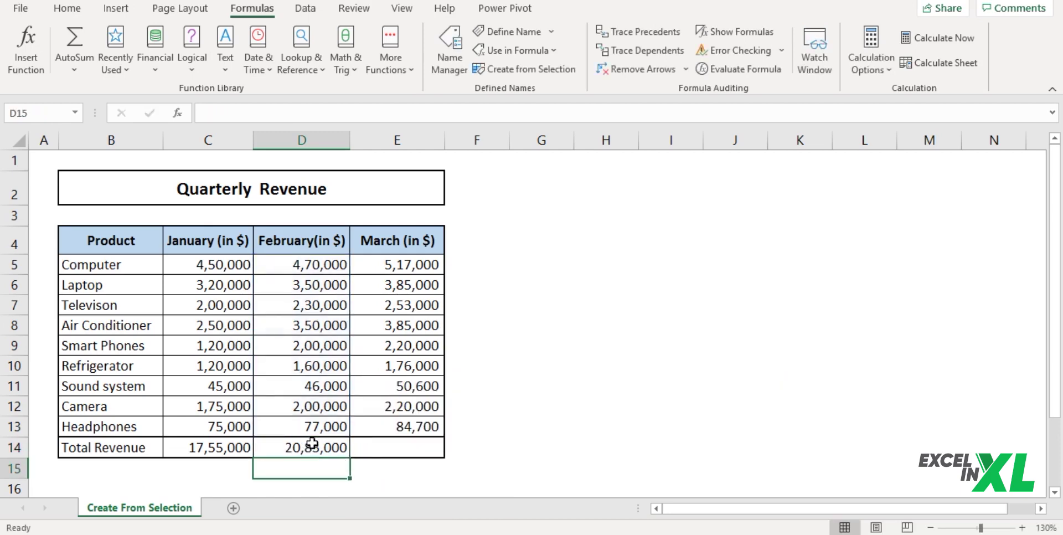
# Step: Total the March revenue in E14 with =SUM(March__in) and inspect the range the formula references
pyautogui.click(433, 442)
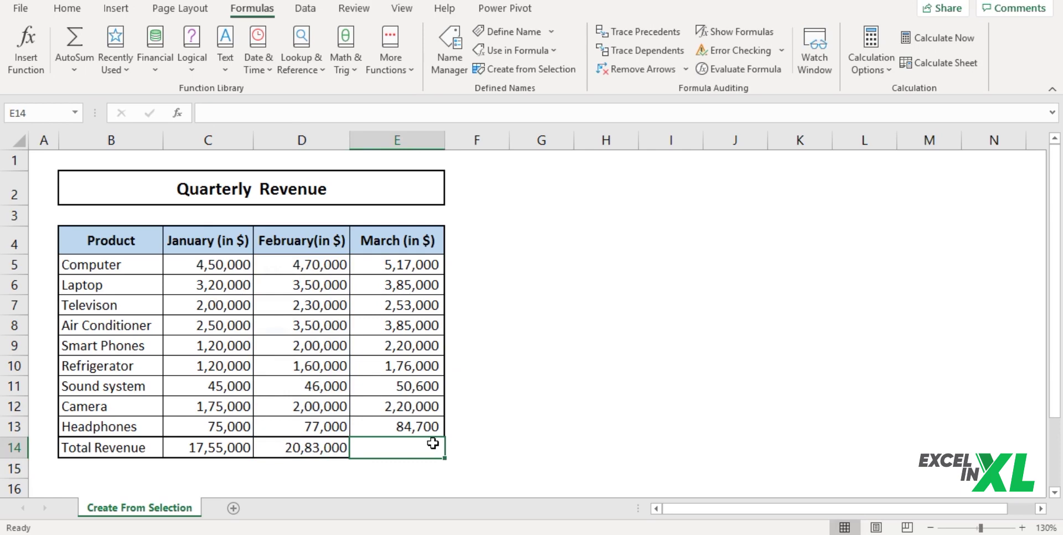
pyautogui.write('=sum')
pyautogui.press('Tab')
pyautogui.write('mar')
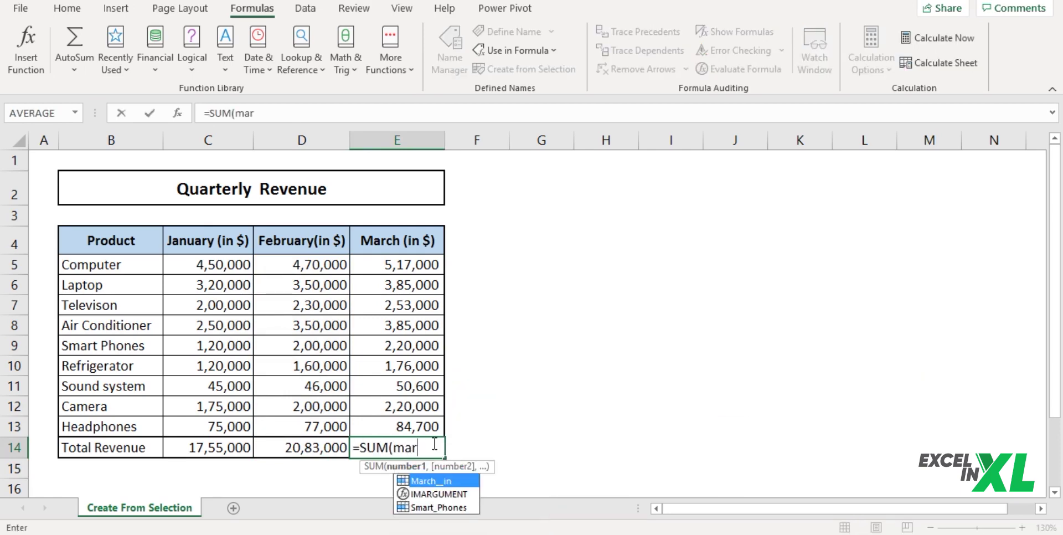
pyautogui.press('Tab')
pyautogui.press('Return')
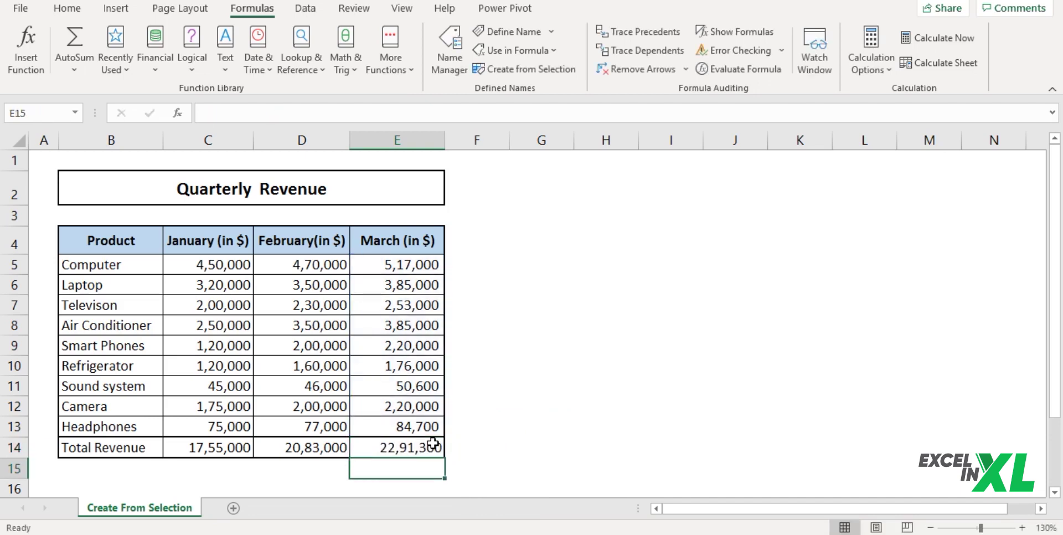
pyautogui.doubleClick(433, 443)
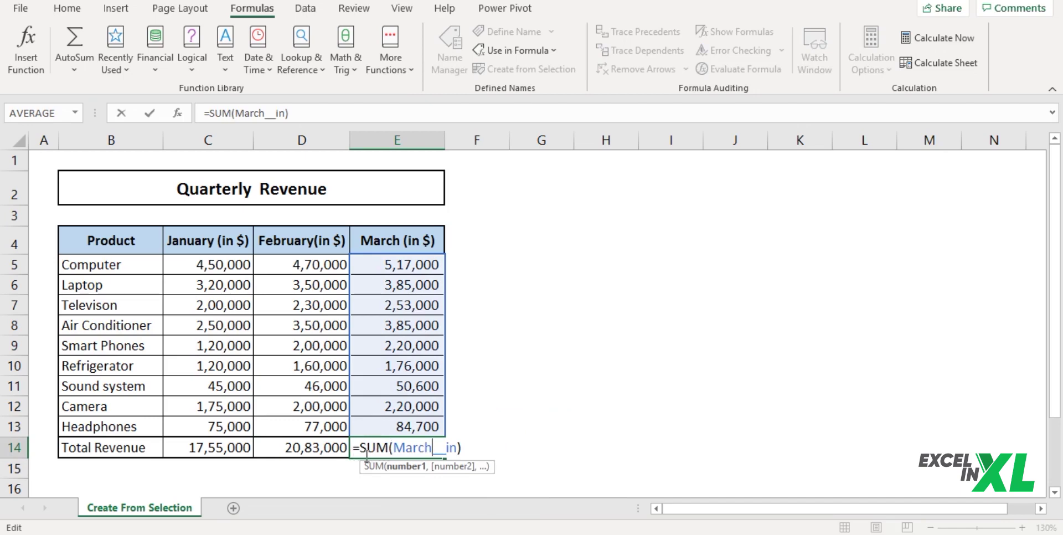
pyautogui.click(433, 427)
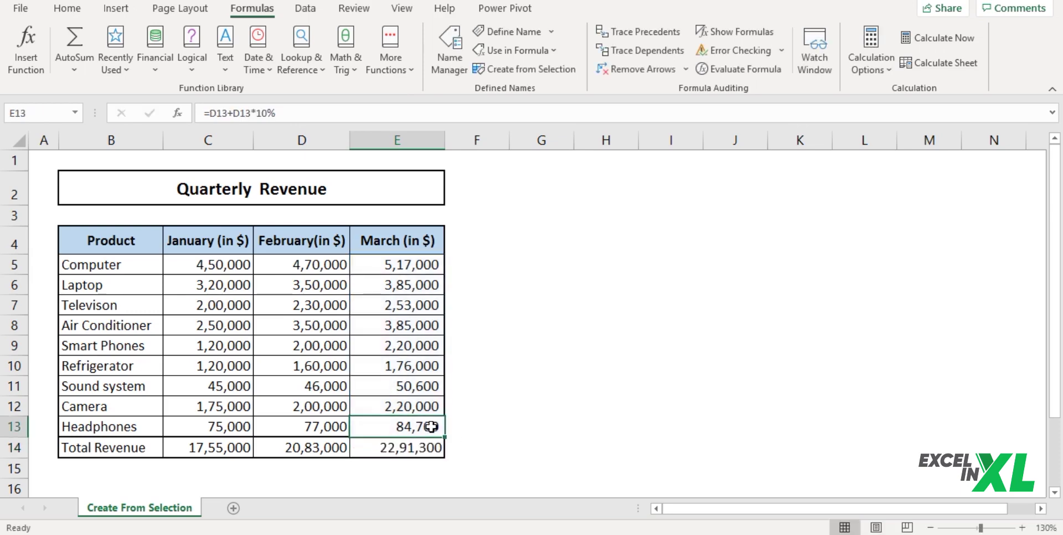